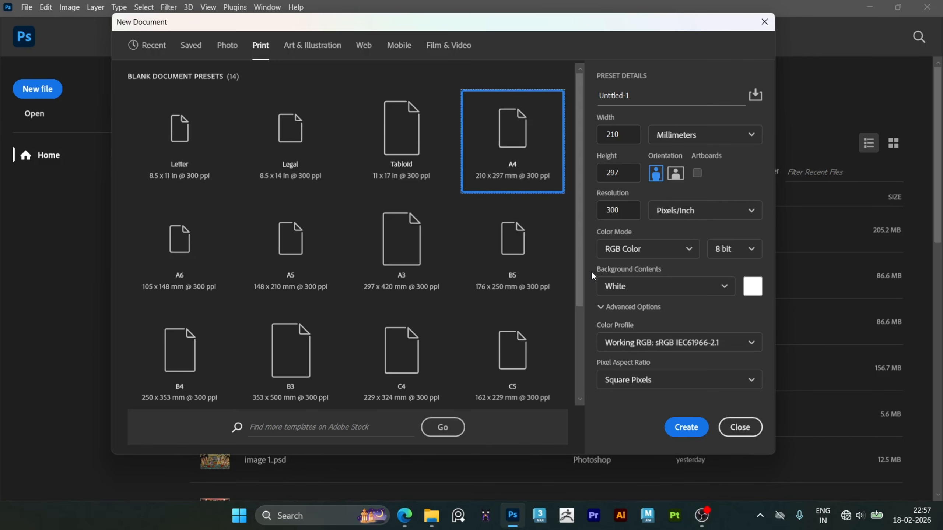
Create a blank A4 portrait document, 210 x 297 mm at 300 pixels/inch in RGB Color, and fit it in the window.
{"action": "left_click", "coordinate": [685, 429]}
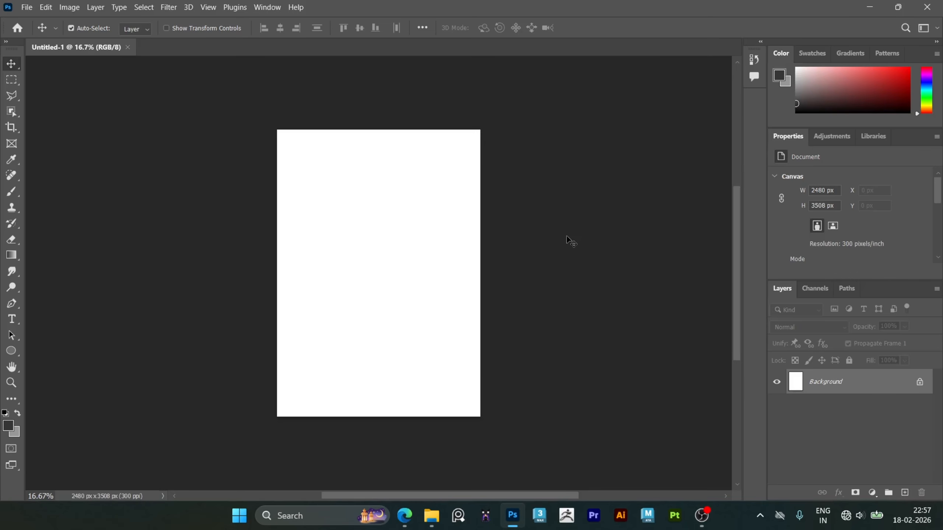
{"action": "key", "text": "ctrl+0"}
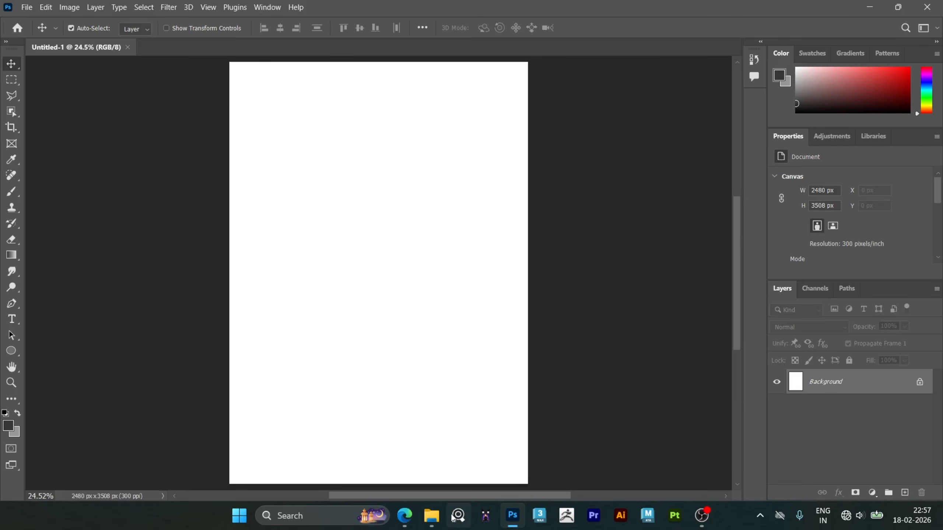
Place IMG_9352 from the "attachments (2)" folder in Downloads onto the canvas and delete the Background layer.
{"action": "left_click", "coordinate": [432, 516]}
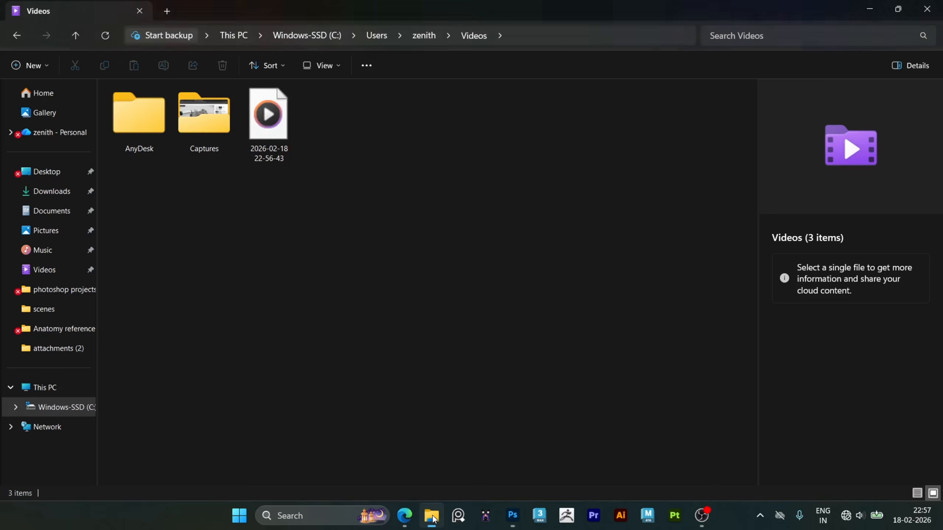
{"action": "left_click", "coordinate": [56, 192]}
{"action": "double_click", "coordinate": [487, 147]}
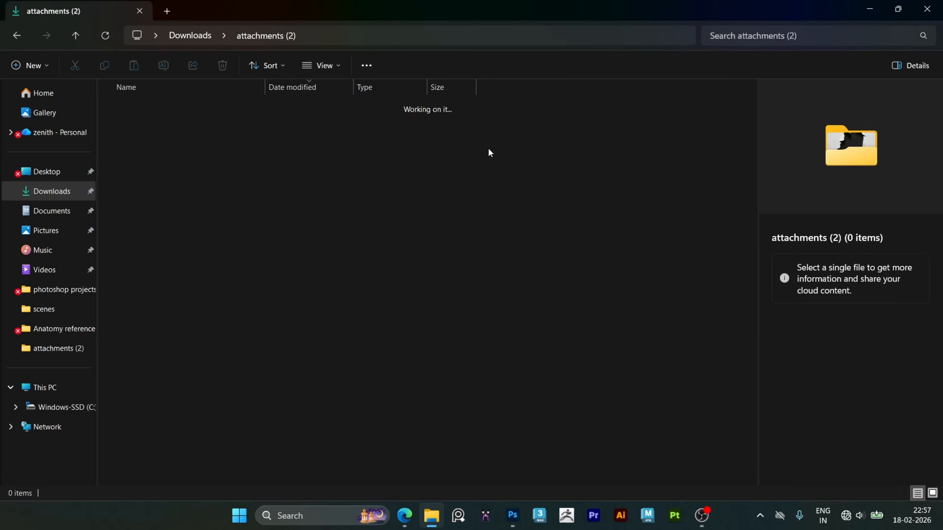
{"action": "left_click", "coordinate": [245, 122]}
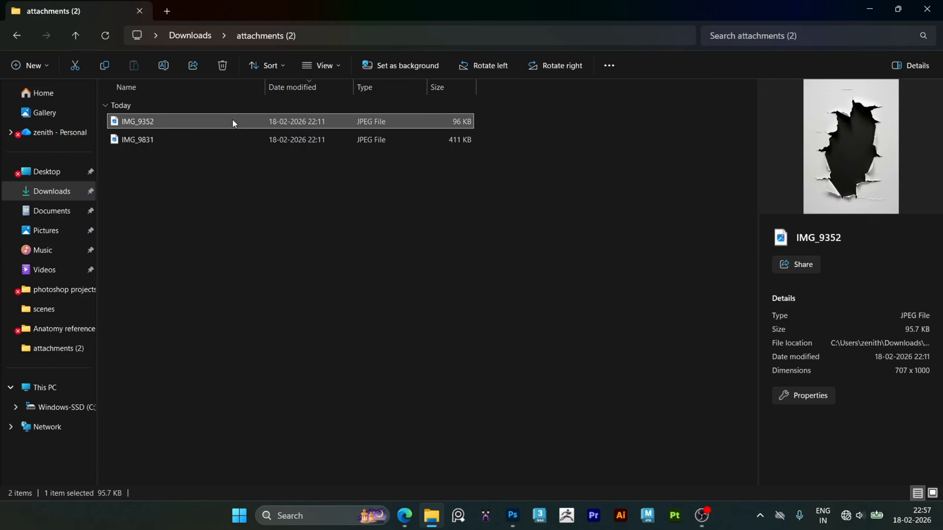
{"action": "left_click_drag", "start_coordinate": [233, 122], "coordinate": [392, 317]}
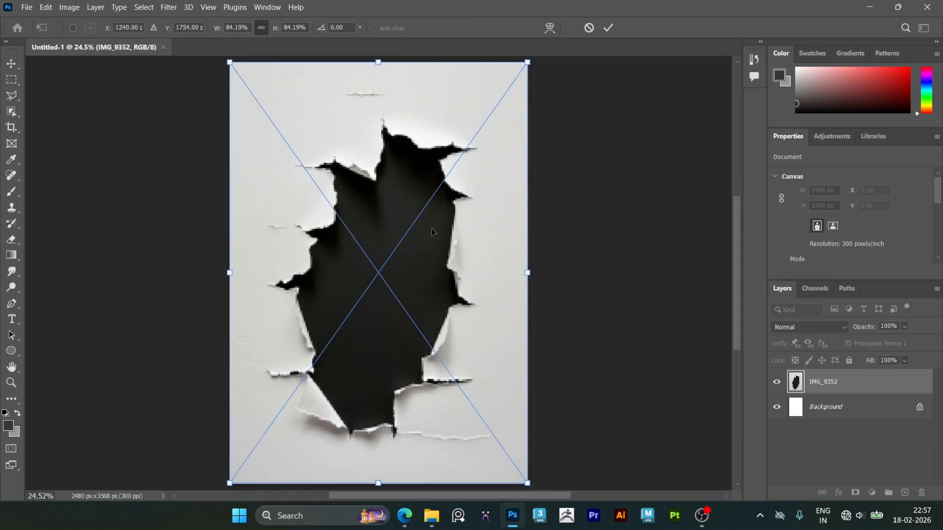
{"action": "key", "text": "Return"}
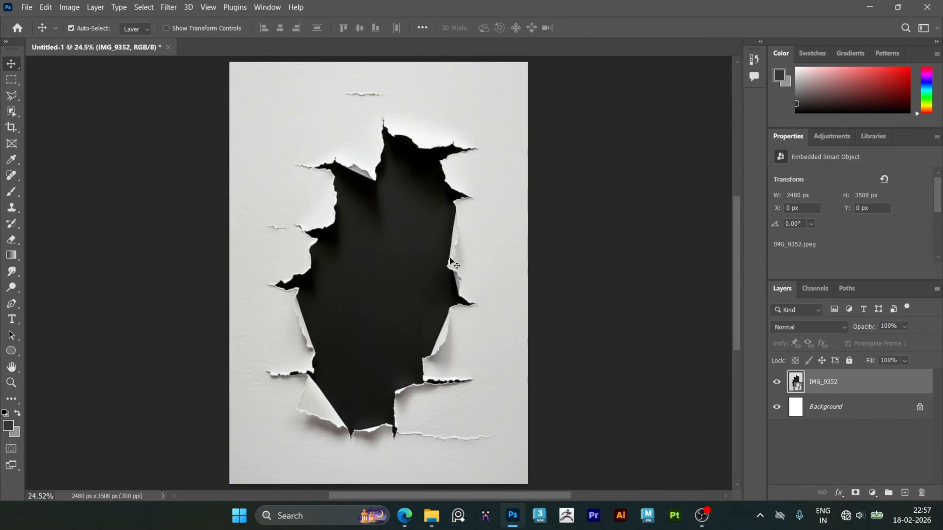
{"action": "left_click", "coordinate": [838, 407]}
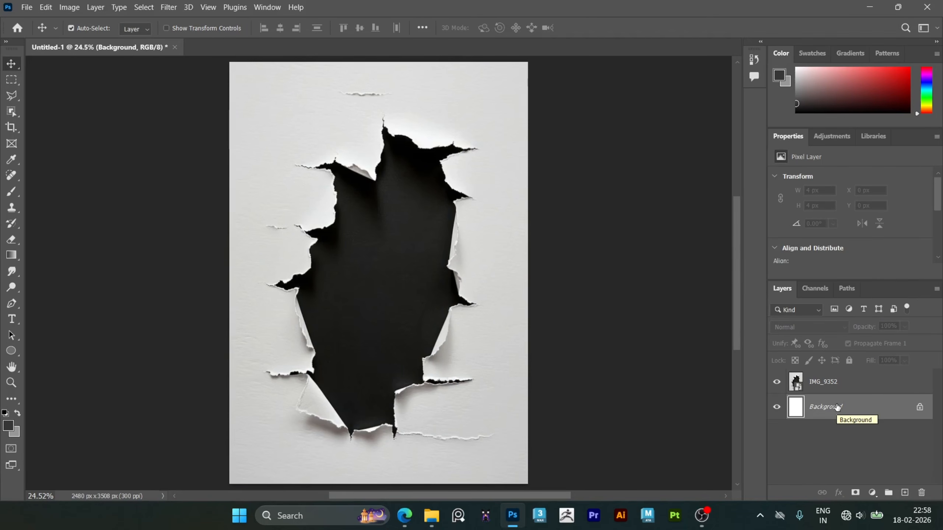
{"action": "key", "text": "Delete"}
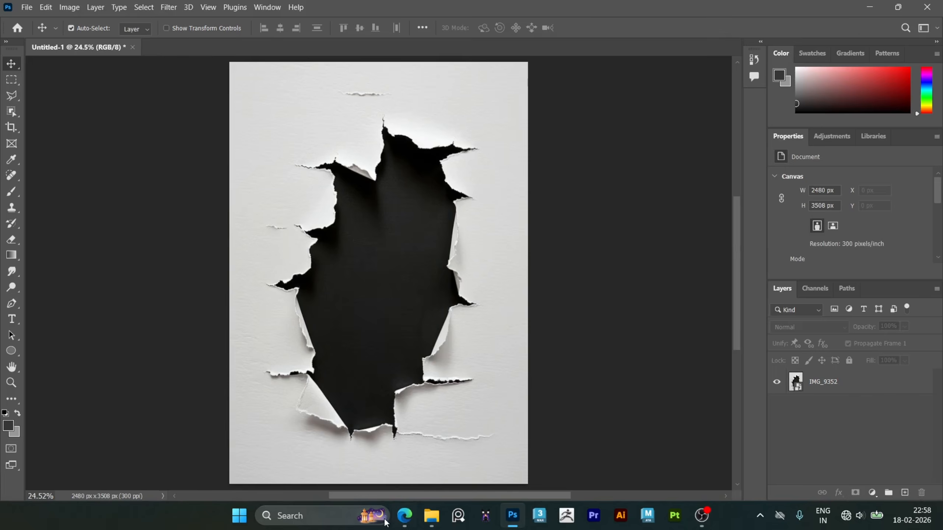
Place IMG_9831 from the same folder above the torn-paper image and lower its layer opacity to 21%.
{"action": "left_click", "coordinate": [431, 515]}
{"action": "left_click", "coordinate": [185, 140]}
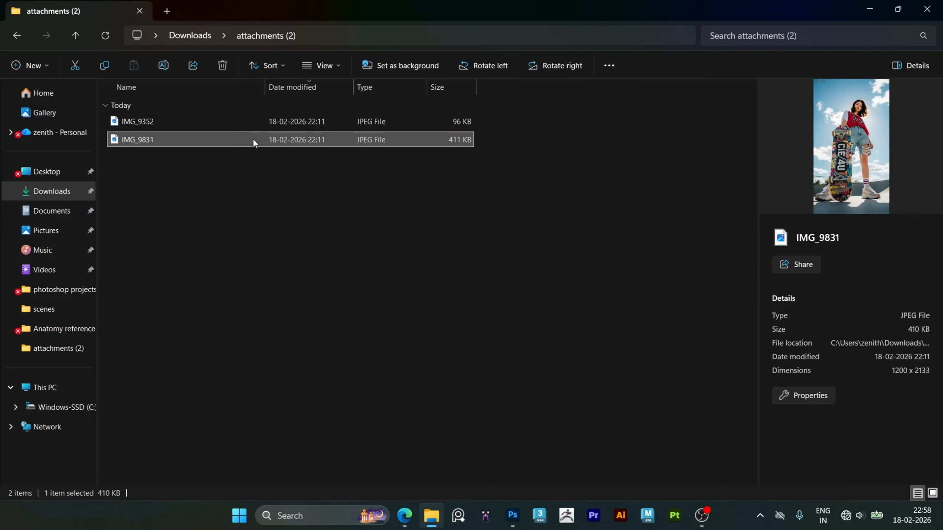
{"action": "left_click_drag", "start_coordinate": [255, 143], "coordinate": [425, 307]}
{"action": "left_click", "coordinate": [905, 326]}
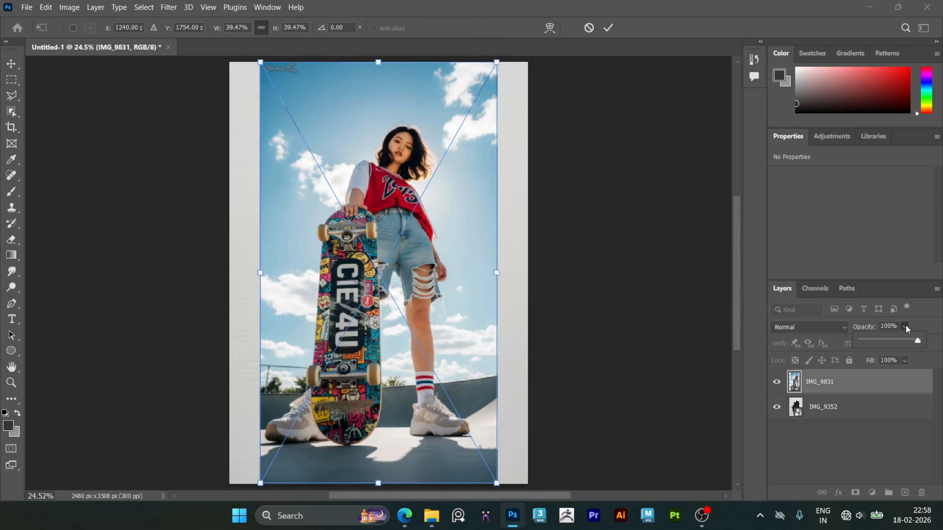
{"action": "left_click_drag", "start_coordinate": [889, 340], "coordinate": [874, 340]}
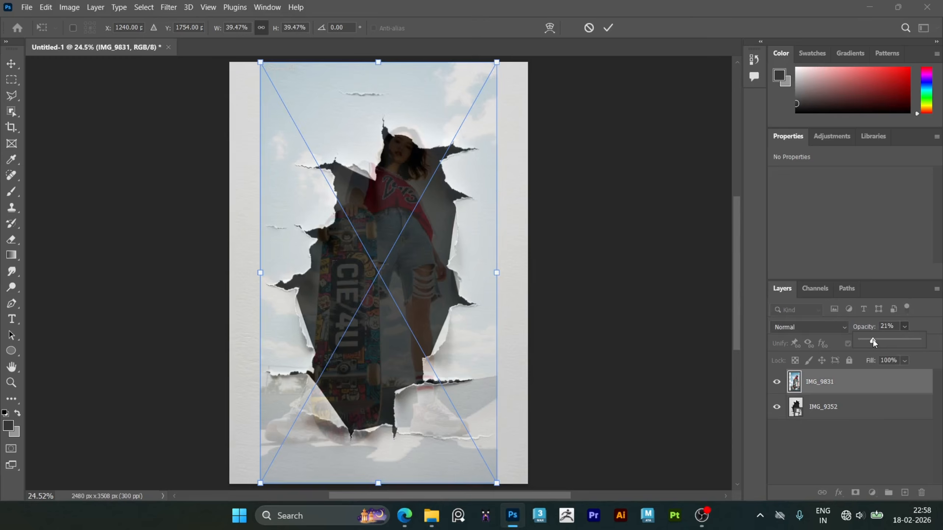
{"action": "left_click", "coordinate": [866, 475]}
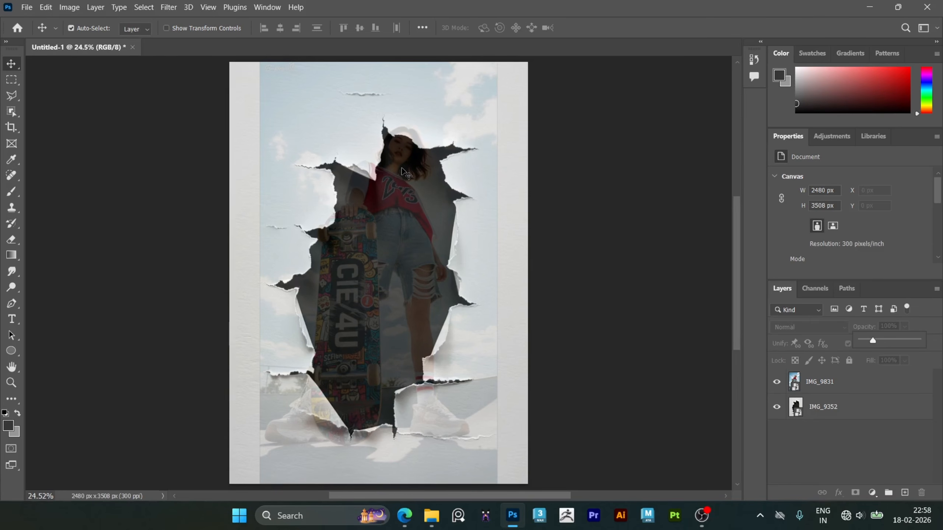
Move the IMG_9831 photo straight up by about 277 px over the torn hole and set its opacity to 100%.
{"action": "left_click", "coordinate": [829, 383]}
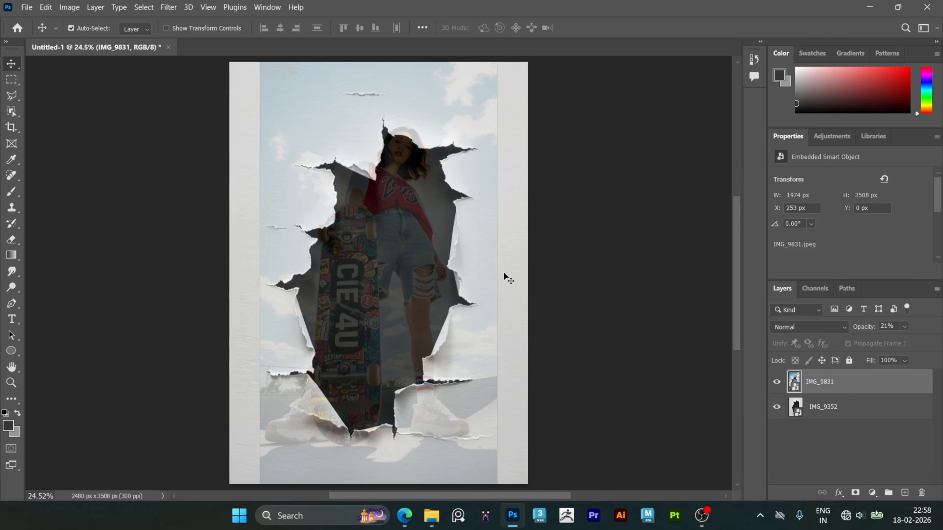
{"action": "key", "text": "ctrl"}
{"action": "key", "text": "ctrl+t"}
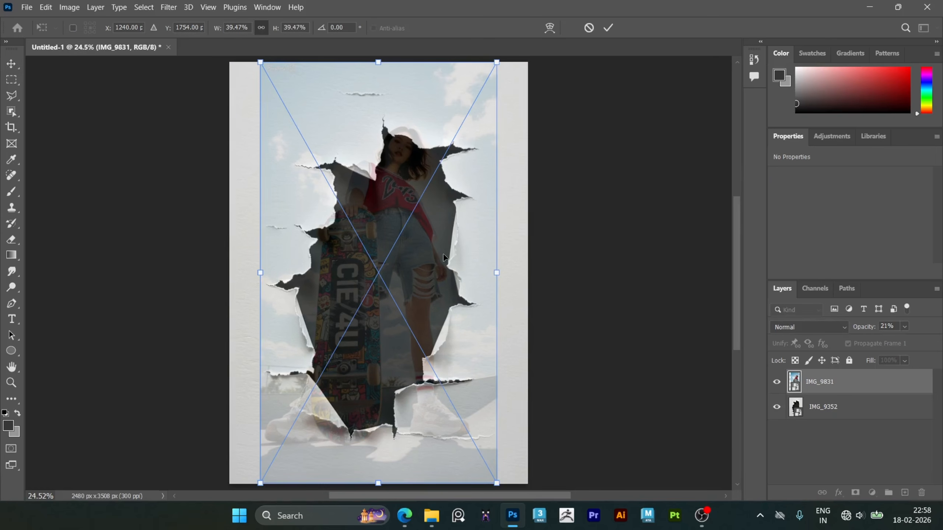
{"action": "left_click_drag", "start_coordinate": [443, 254], "coordinate": [443, 223]}
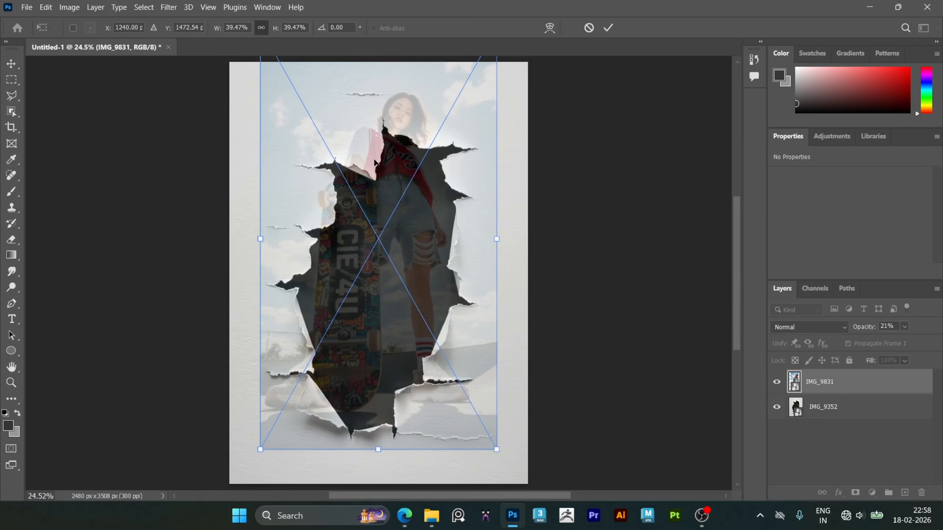
{"action": "mouse_move", "coordinate": [442, 251]}
{"action": "left_mouse_down"}
{"action": "mouse_move", "coordinate": [441, 240]}
{"action": "mouse_move", "coordinate": [442, 251]}
{"action": "left_mouse_up"}
{"action": "left_click", "coordinate": [905, 326]}
{"action": "left_click_drag", "start_coordinate": [889, 339], "coordinate": [934, 340]}
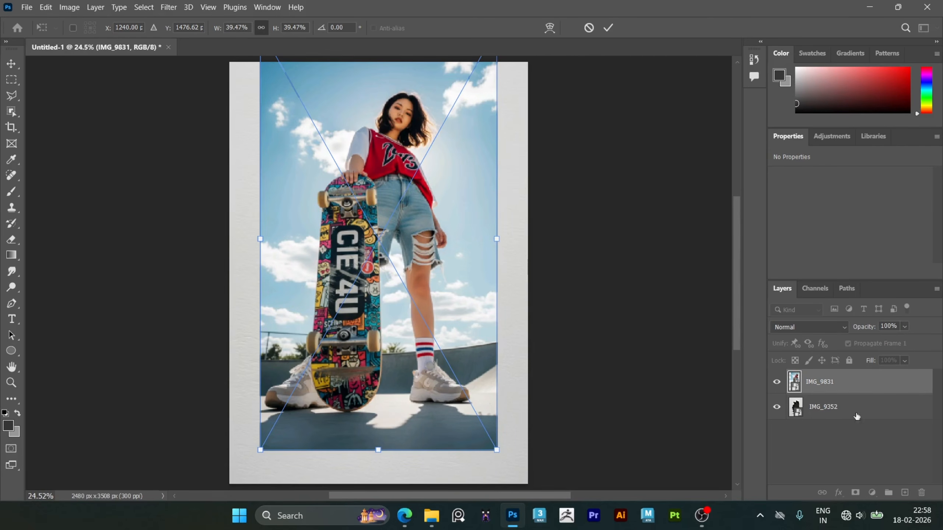
{"action": "key", "text": "Return"}
{"action": "left_click", "coordinate": [826, 454]}
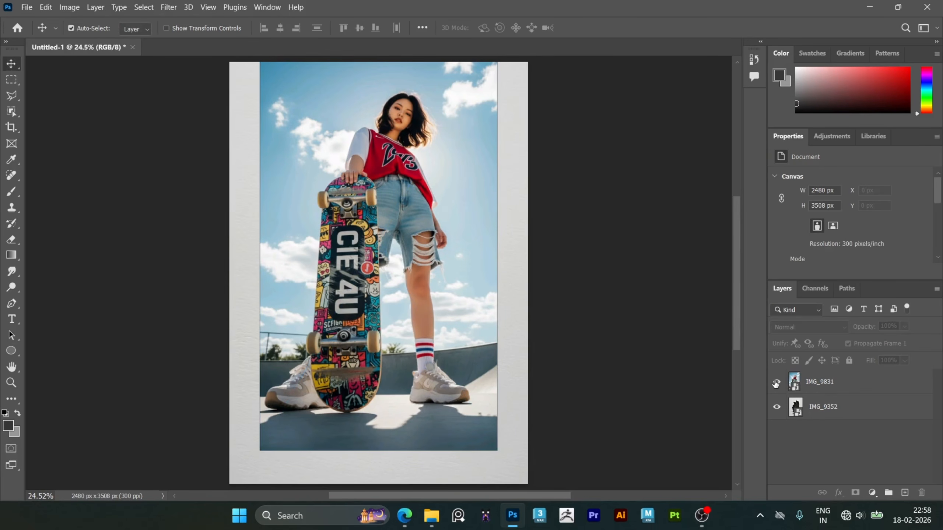
Hide IMG_9831 and select the whole black hole on the IMG_9352 layer with the Magic Wand, adding the darker upper area.
{"action": "left_click", "coordinate": [775, 383]}
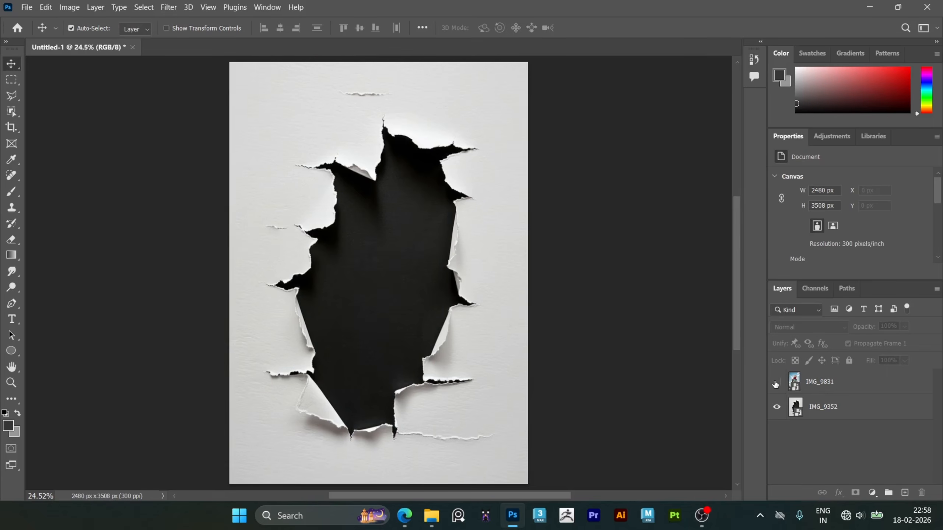
{"action": "left_click", "coordinate": [833, 407]}
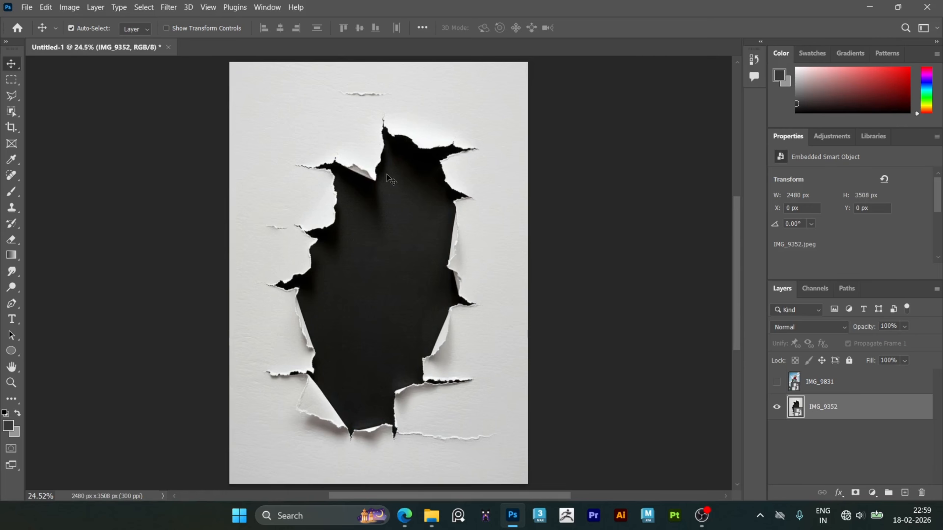
{"action": "left_click", "coordinate": [11, 112]}
{"action": "key", "text": "shift+w"}
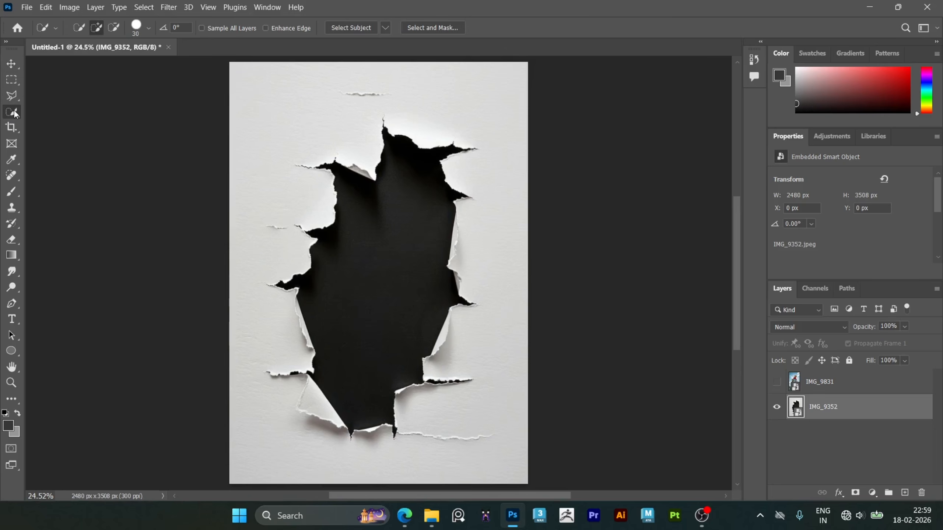
{"action": "right_click", "coordinate": [14, 114]}
{"action": "left_click", "coordinate": [55, 136]}
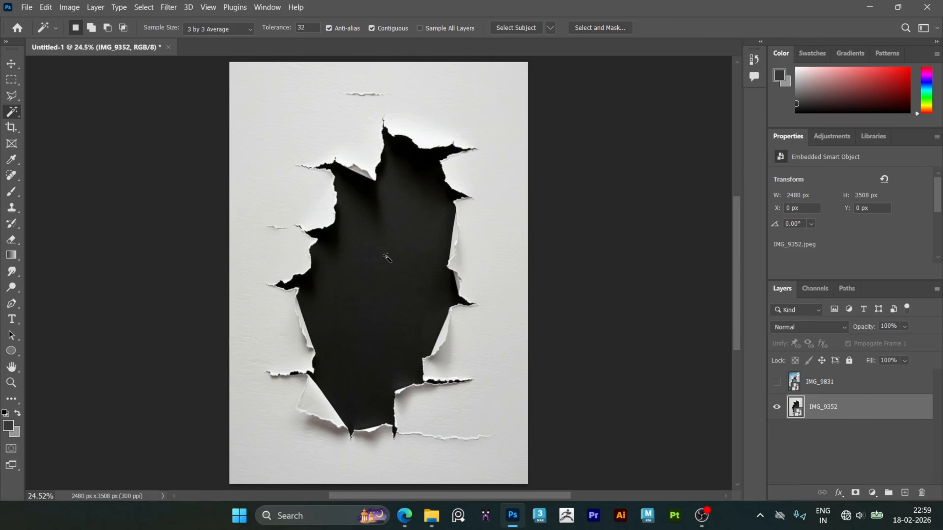
{"action": "left_click", "coordinate": [386, 257]}
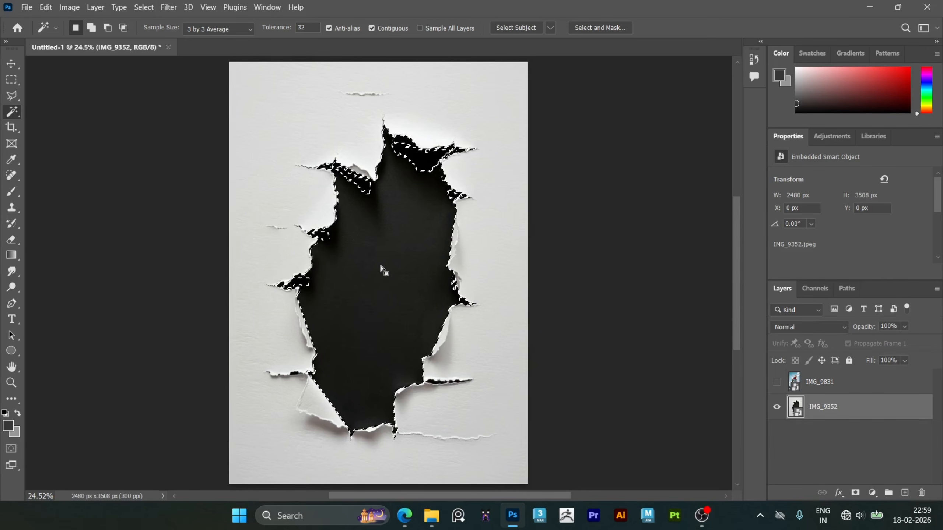
{"action": "key", "text": "alt"}
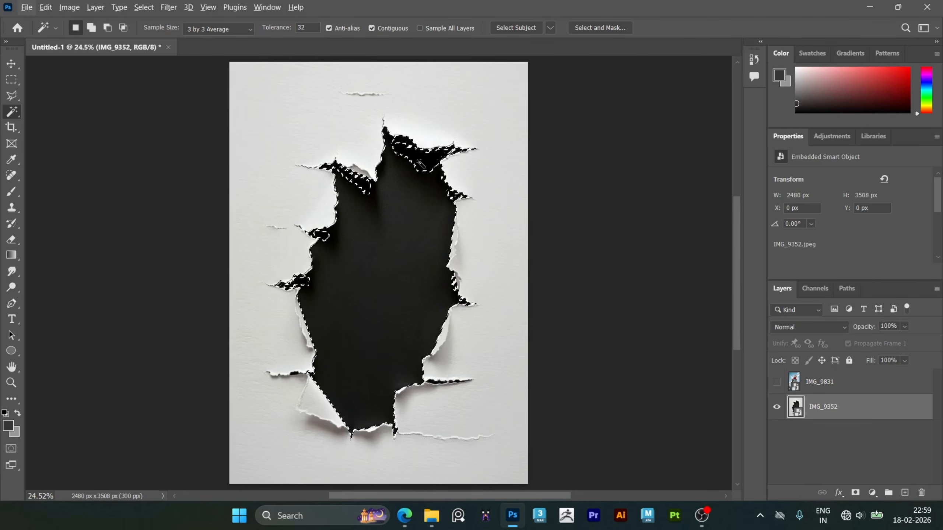
{"action": "key", "text": "shift"}
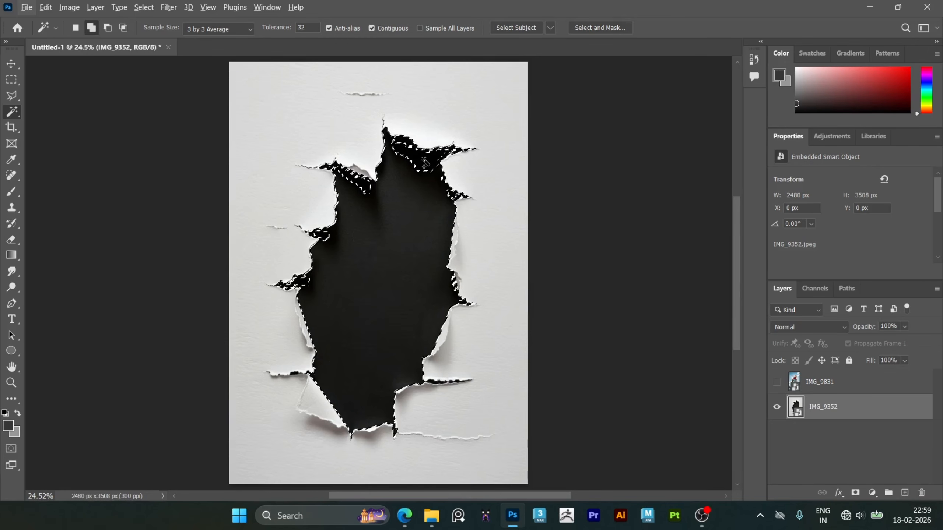
{"action": "left_click", "coordinate": [423, 163], "text": "shift"}
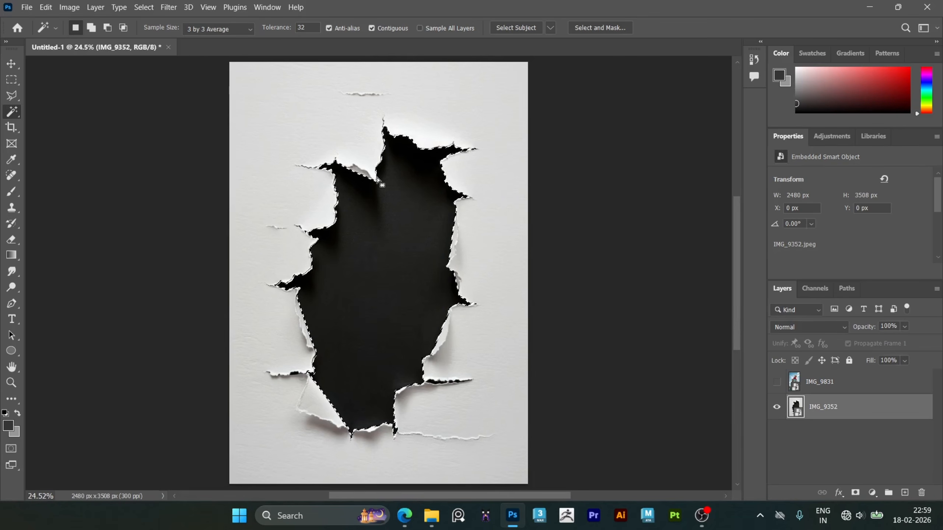
Copy the selected black hole to a new layer and check the cutout by temporarily hiding IMG_9352.
{"action": "key", "text": "ctrl+j"}
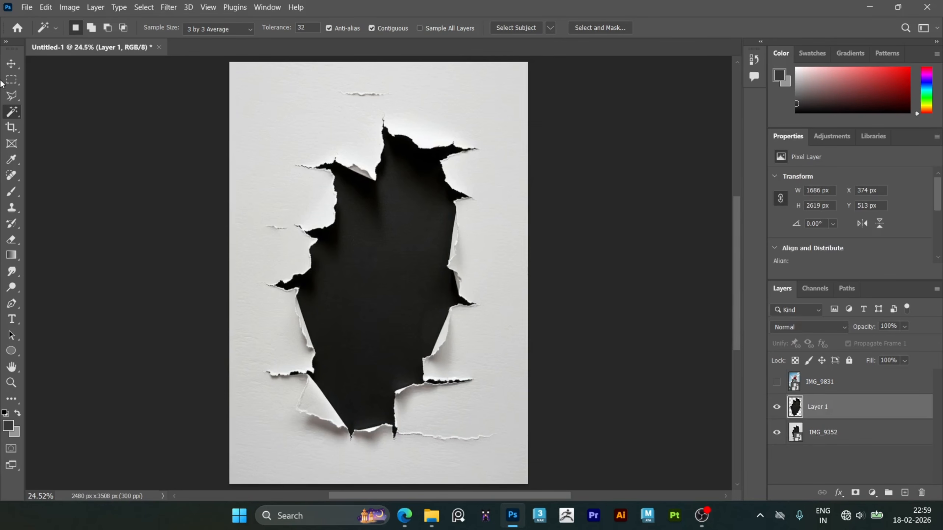
{"action": "left_click", "coordinate": [12, 64]}
{"action": "left_click", "coordinate": [776, 432]}
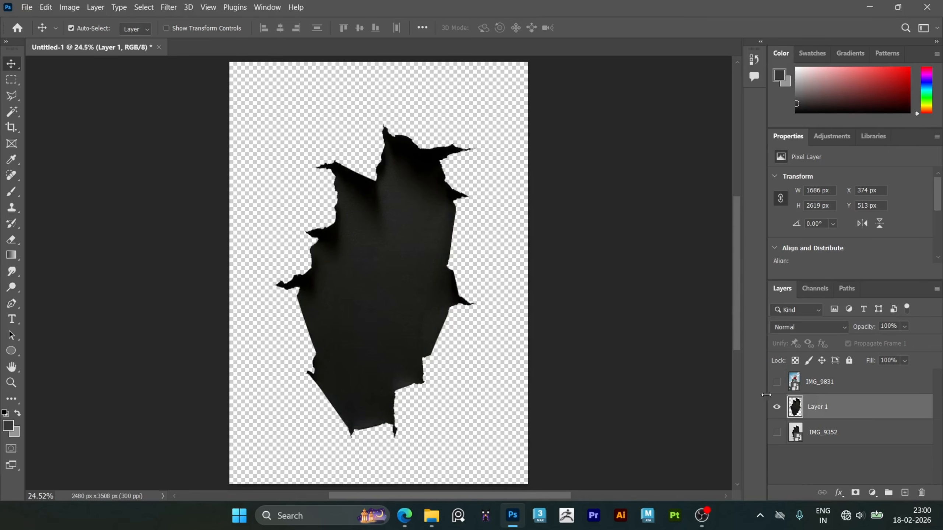
{"action": "left_click", "coordinate": [850, 434]}
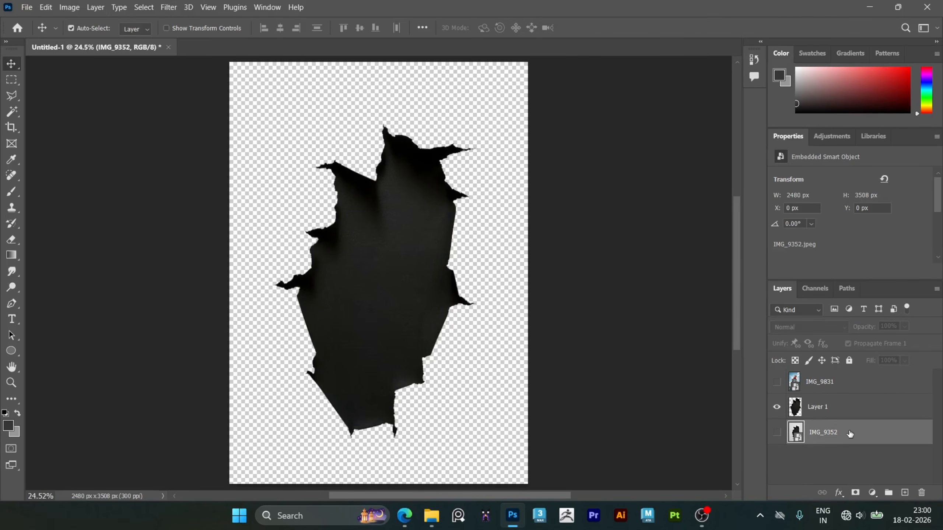
{"action": "left_click", "coordinate": [778, 434]}
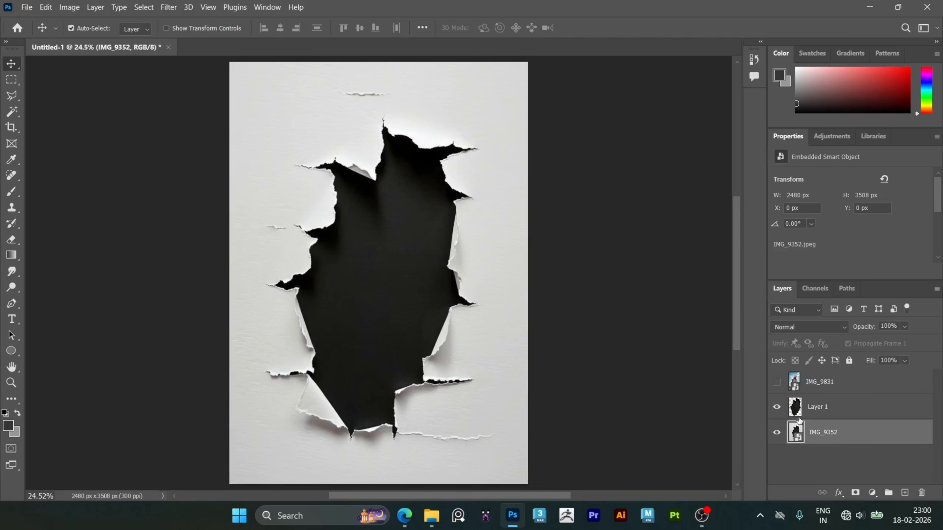
Show IMG_9831, select the girl with the skateboard using Select Subject, and copy the selection to a new layer.
{"action": "left_click", "coordinate": [814, 412]}
{"action": "left_click", "coordinate": [817, 388]}
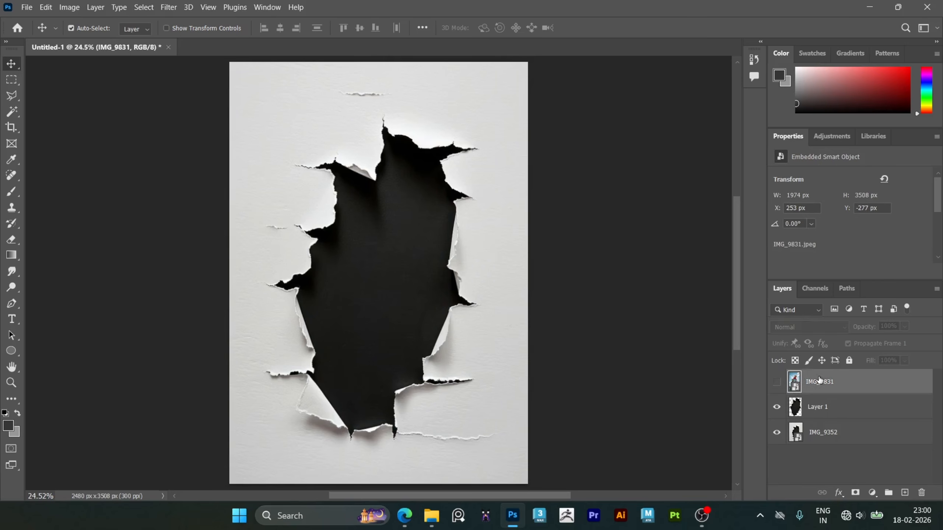
{"action": "left_click", "coordinate": [777, 383]}
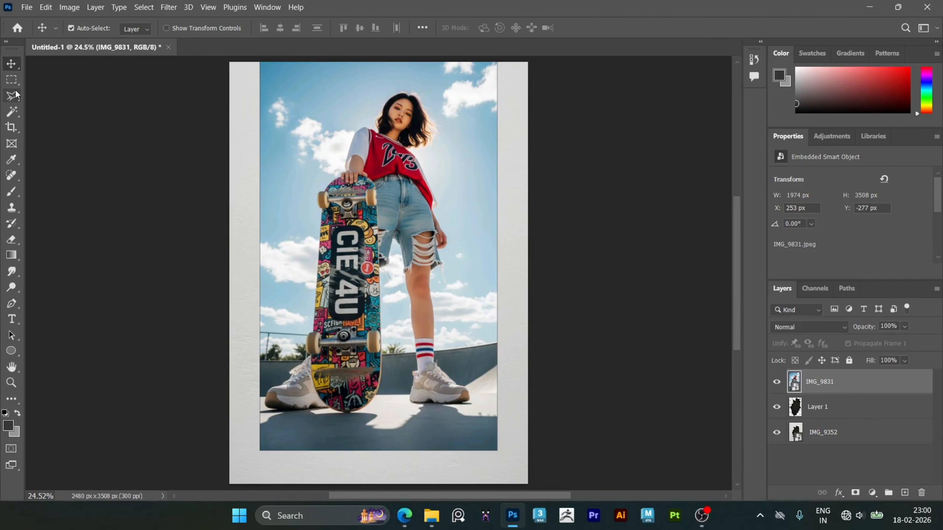
{"action": "right_click", "coordinate": [13, 112]}
{"action": "left_click", "coordinate": [70, 110]}
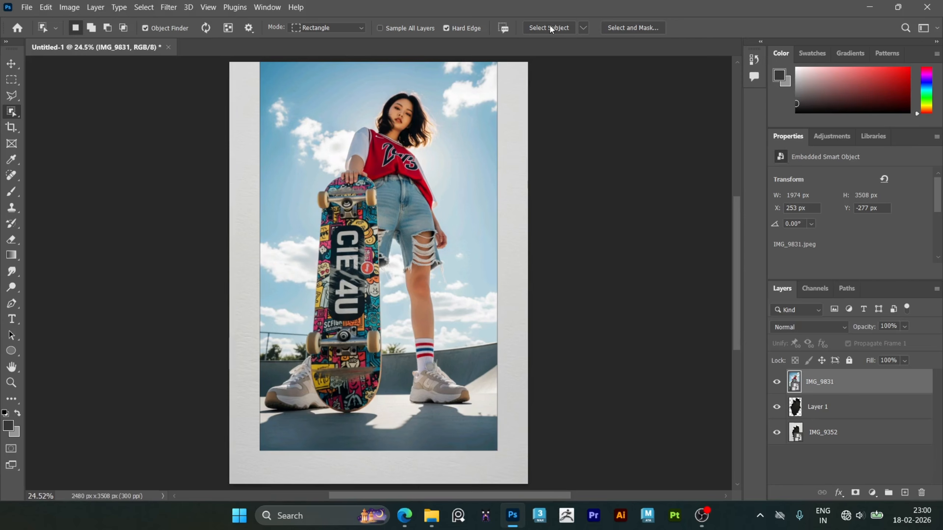
{"action": "left_click", "coordinate": [550, 27]}
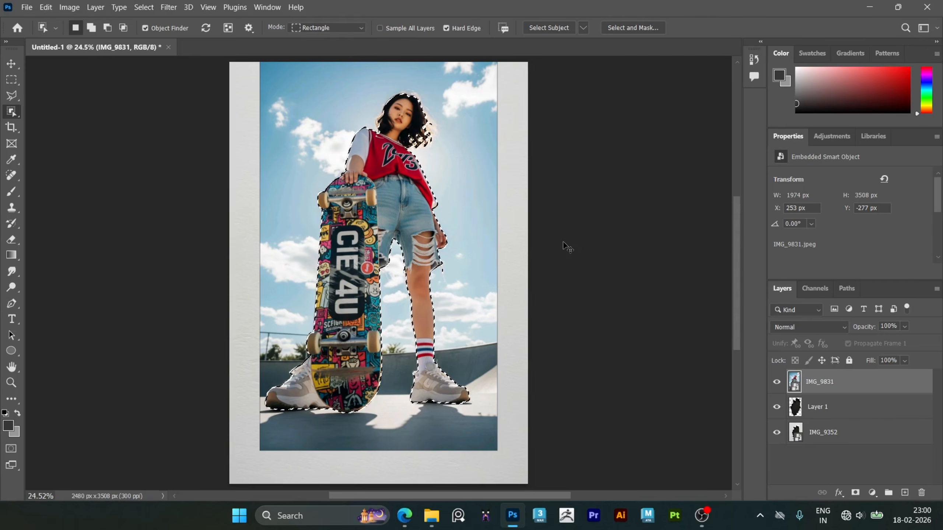
{"action": "key", "text": "ctrl+j"}
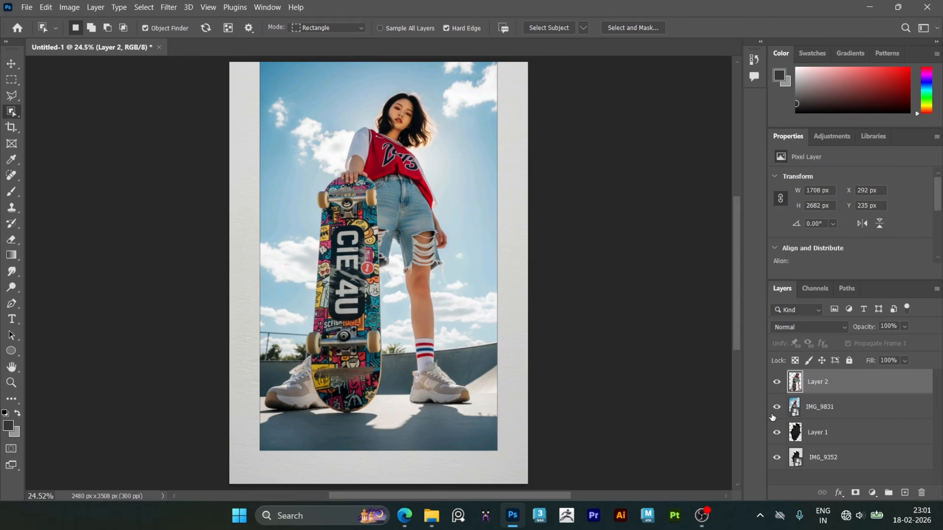
Check the girl cutout by temporarily hiding IMG_9831, and clip IMG_9831 to the black hole cutout on Layer 1.
{"action": "left_click", "coordinate": [776, 407]}
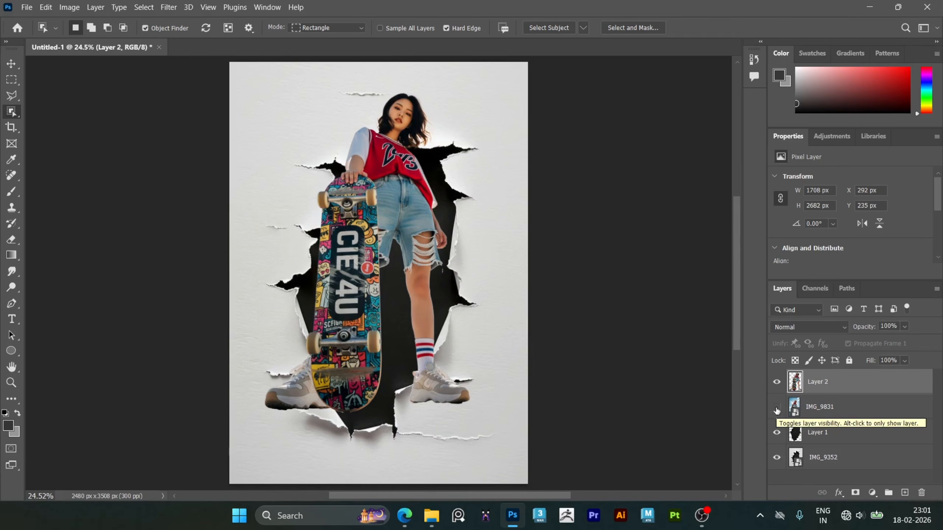
{"action": "left_click", "coordinate": [776, 407]}
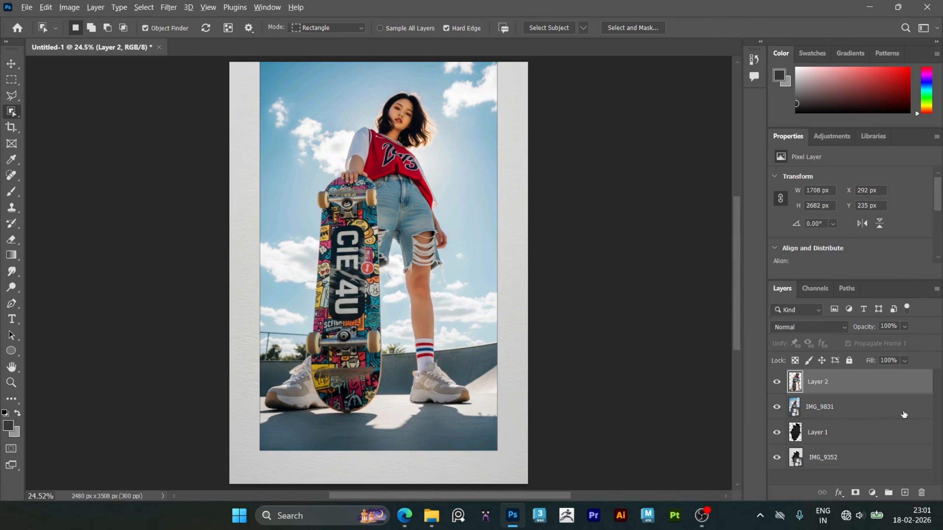
{"action": "left_click_drag", "start_coordinate": [908, 419], "coordinate": [905, 417]}
{"action": "left_click", "coordinate": [871, 493]}
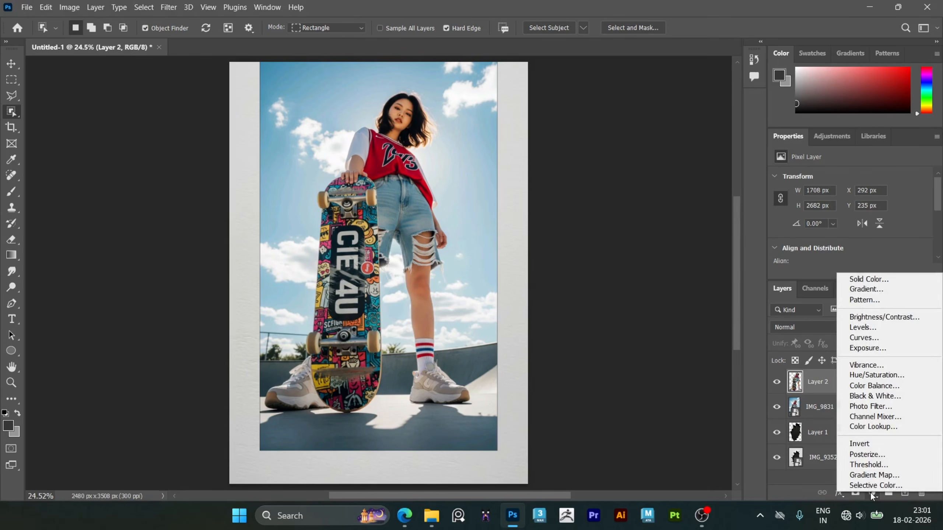
{"action": "left_click", "coordinate": [802, 477]}
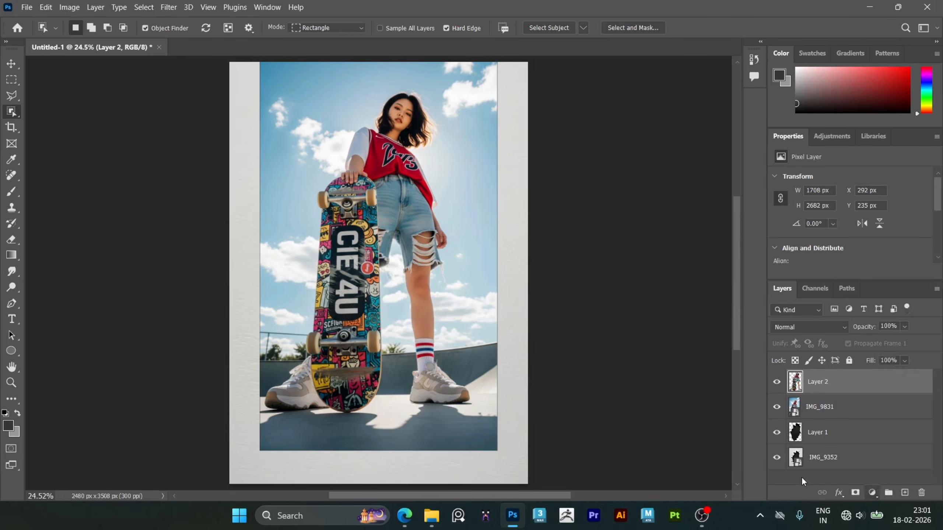
{"action": "left_click", "coordinate": [844, 408]}
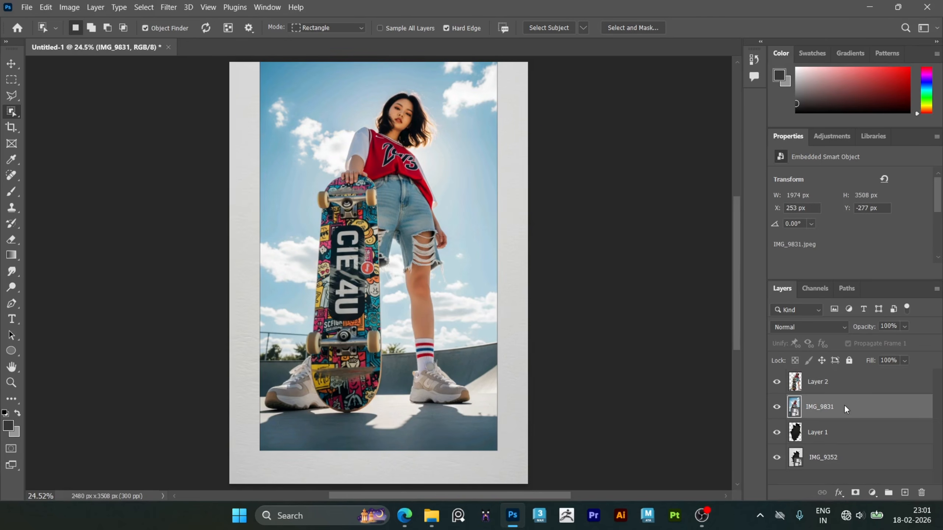
{"action": "right_click", "coordinate": [844, 404]}
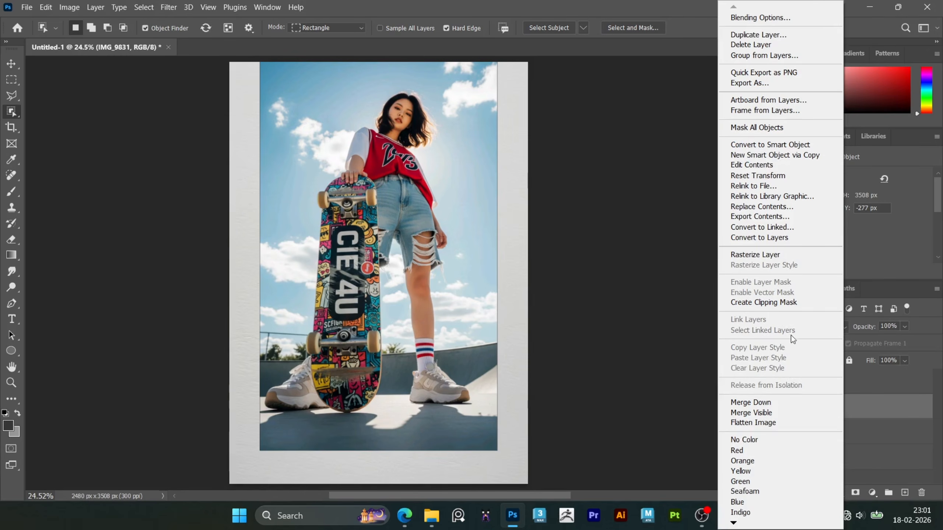
{"action": "left_click", "coordinate": [878, 477]}
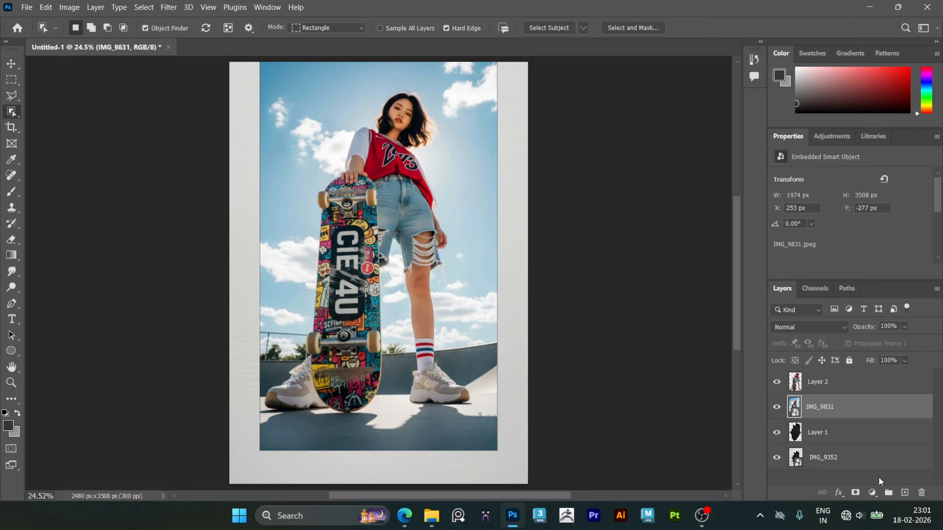
{"action": "left_click_drag", "start_coordinate": [894, 419], "coordinate": [900, 418]}
{"action": "left_click", "coordinate": [900, 417], "text": "alt"}
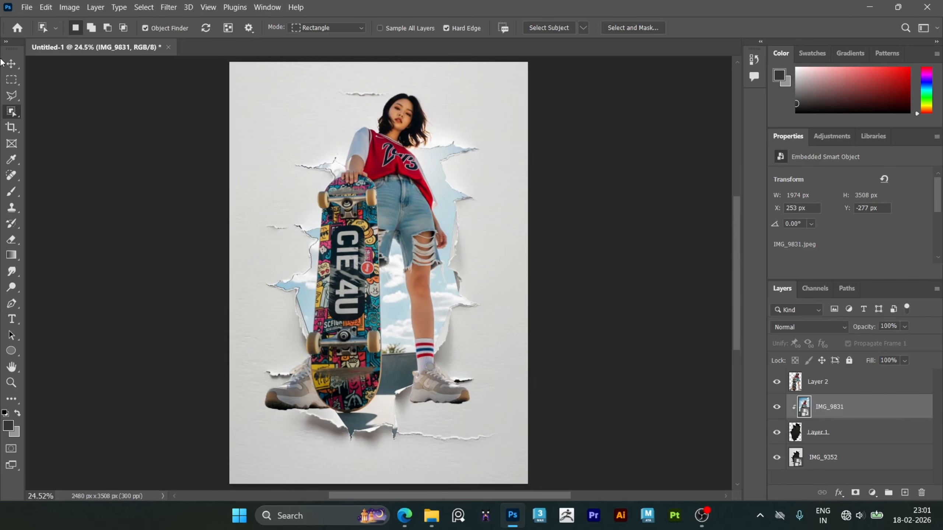
Select the girl cutout on Layer 2 and inspect it against the black hole by temporarily hiding the clipped IMG_9831.
{"action": "left_click", "coordinate": [14, 63]}
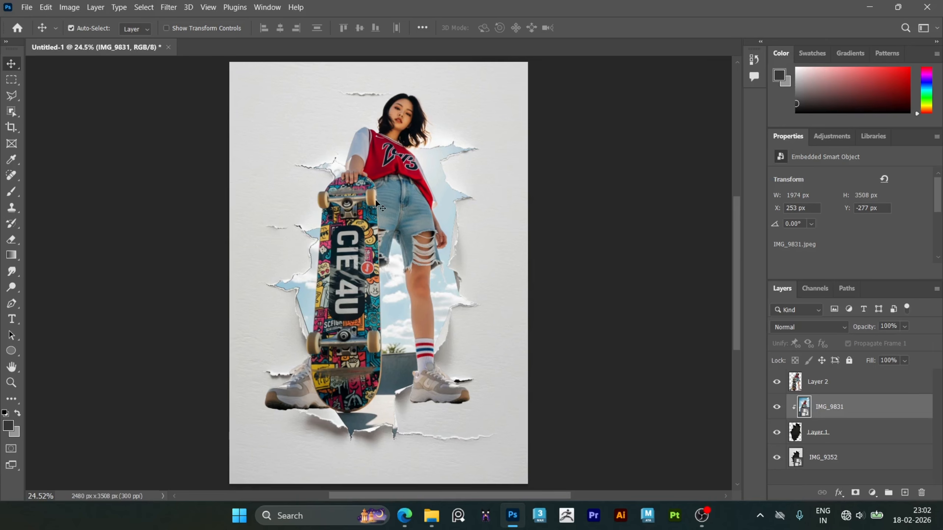
{"action": "left_click", "coordinate": [823, 383]}
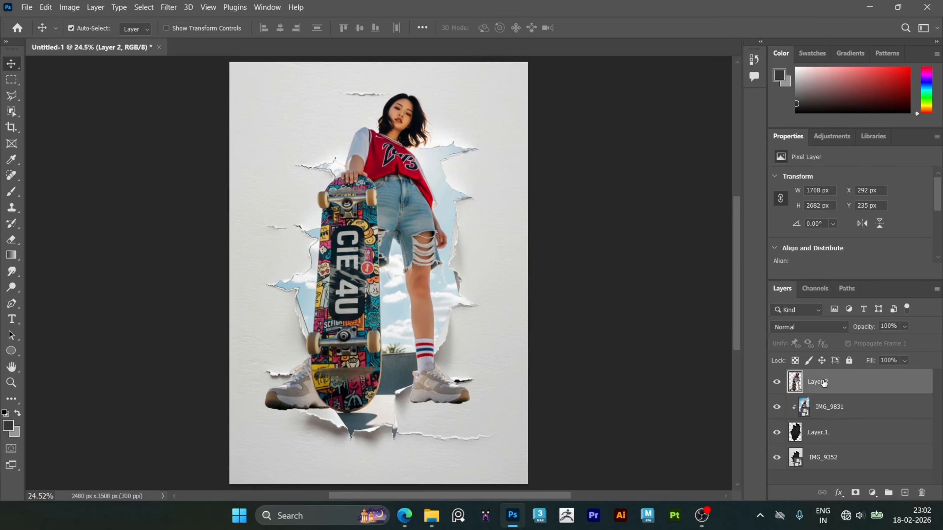
{"action": "left_click", "coordinate": [777, 407]}
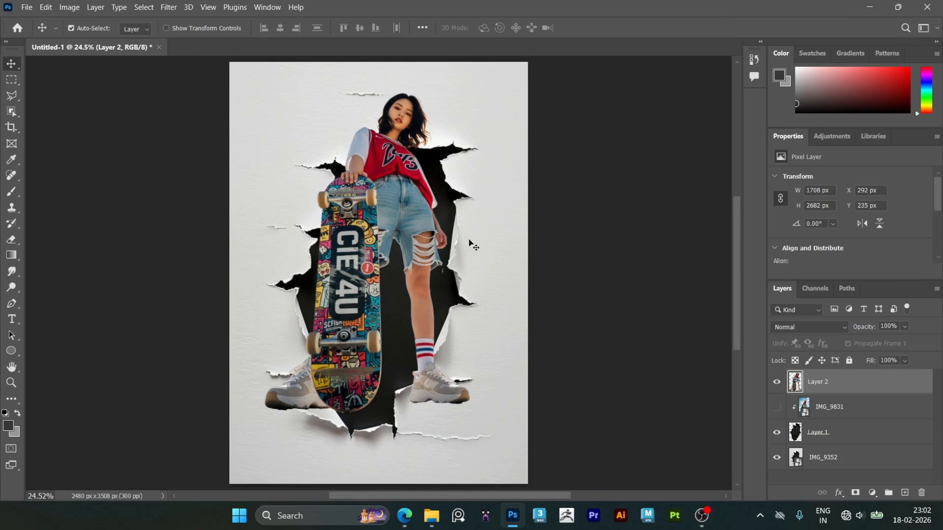
{"action": "left_click", "coordinate": [780, 406]}
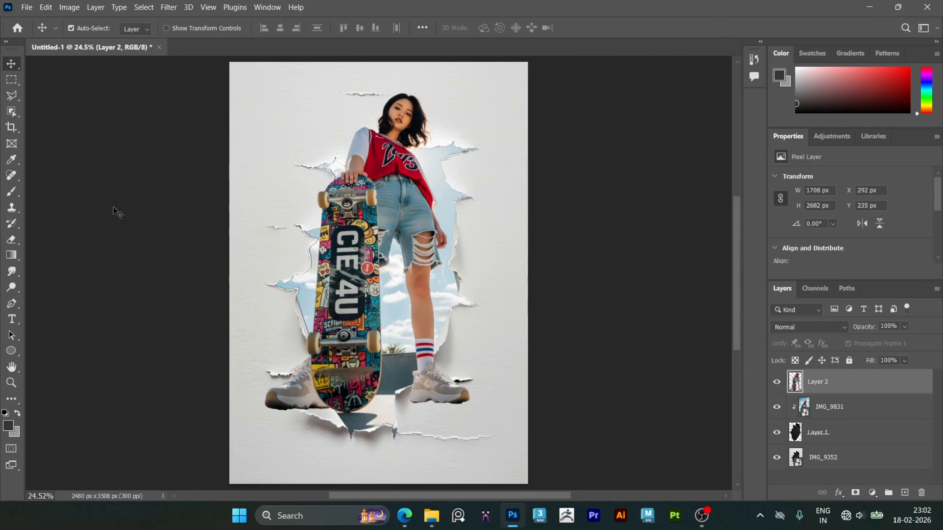
Erase the shoes and the lower parts of the skateboard and leg on Layer 2 with a 400 px soft Eraser.
{"action": "left_click", "coordinate": [11, 240]}
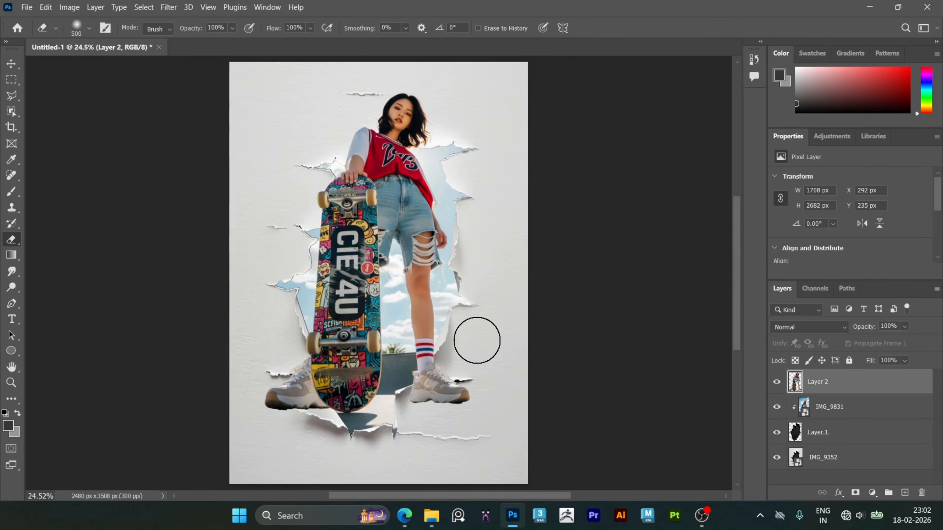
{"action": "key", "text": "bracketright"}
{"action": "key", "text": "bracketright"}
{"action": "key", "text": "bracketright"}
{"action": "key", "text": "bracketright"}
{"action": "key", "text": "bracketright"}
{"action": "key", "text": "bracketright"}
{"action": "key", "text": "bracketright"}
{"action": "key", "text": "bracketright"}
{"action": "key", "text": "bracketright"}
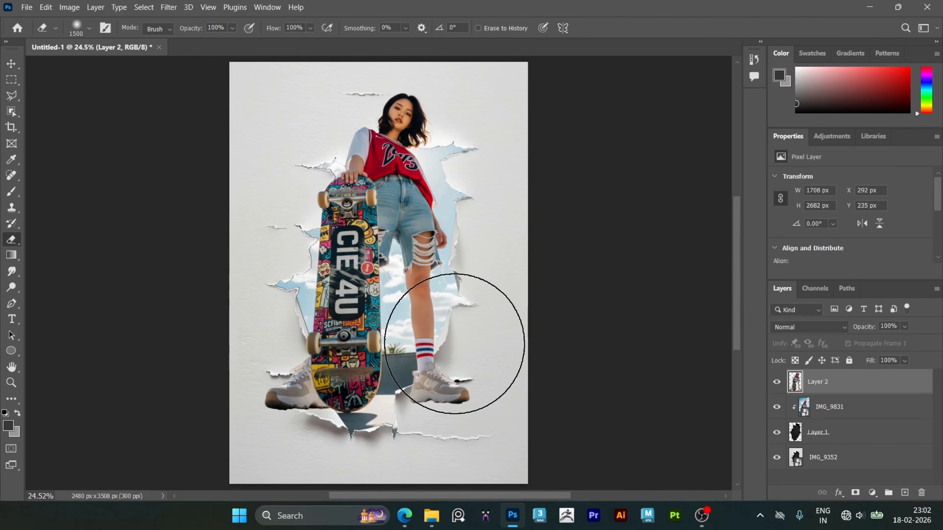
{"action": "key", "text": "bracketleft"}
{"action": "key", "text": "bracketleft"}
{"action": "key", "text": "bracketleft"}
{"action": "key", "text": "bracketleft"}
{"action": "key", "text": "bracketleft"}
{"action": "key", "text": "bracketleft"}
{"action": "key", "text": "bracketleft"}
{"action": "key", "text": "bracketleft"}
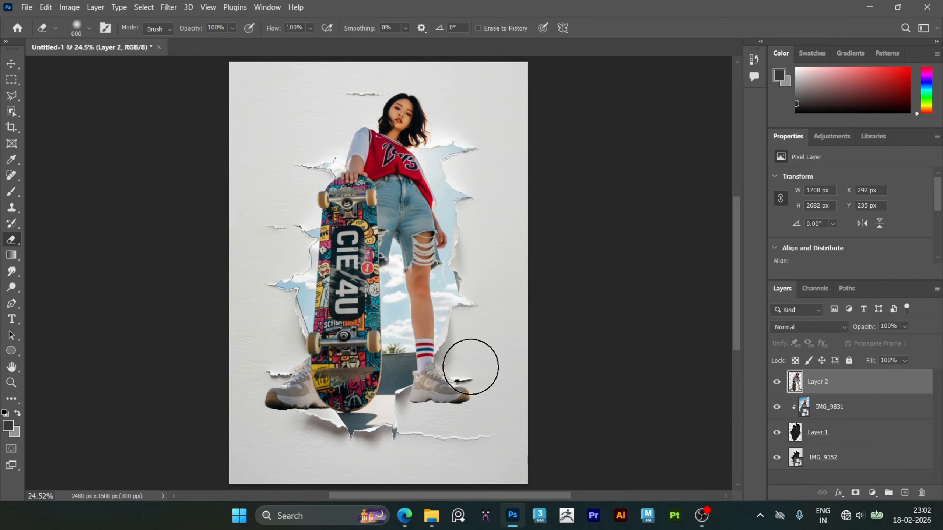
{"action": "key", "text": "bracketleft"}
{"action": "key", "text": "bracketleft"}
{"action": "mouse_move", "coordinate": [467, 383]}
{"action": "left_mouse_down"}
{"action": "mouse_move", "coordinate": [452, 396]}
{"action": "mouse_move", "coordinate": [438, 383]}
{"action": "mouse_move", "coordinate": [419, 398]}
{"action": "mouse_move", "coordinate": [427, 396]}
{"action": "left_mouse_up"}
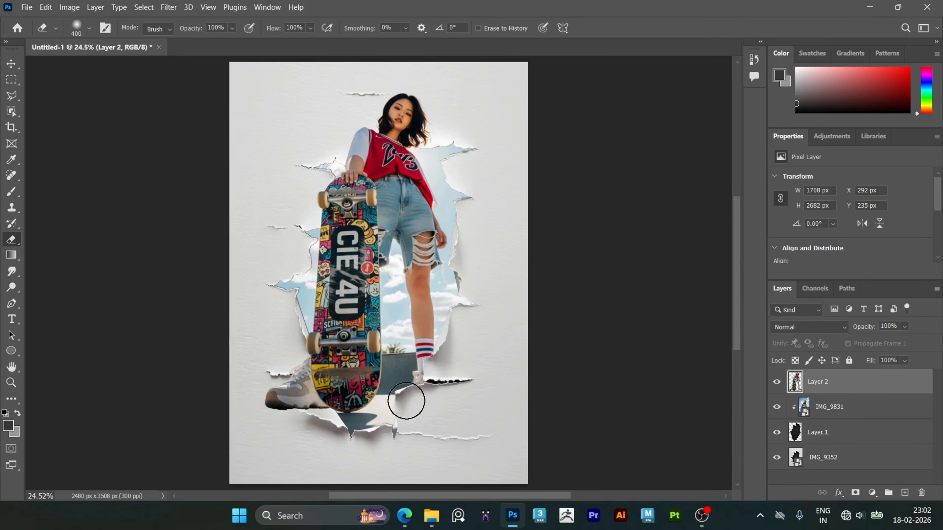
{"action": "mouse_move", "coordinate": [341, 443]}
{"action": "left_mouse_down"}
{"action": "mouse_move", "coordinate": [263, 392]}
{"action": "mouse_move", "coordinate": [302, 428]}
{"action": "mouse_move", "coordinate": [313, 405]}
{"action": "mouse_move", "coordinate": [301, 360]}
{"action": "mouse_move", "coordinate": [314, 357]}
{"action": "mouse_move", "coordinate": [333, 378]}
{"action": "mouse_move", "coordinate": [320, 388]}
{"action": "mouse_move", "coordinate": [327, 376]}
{"action": "mouse_move", "coordinate": [318, 356]}
{"action": "left_mouse_up"}
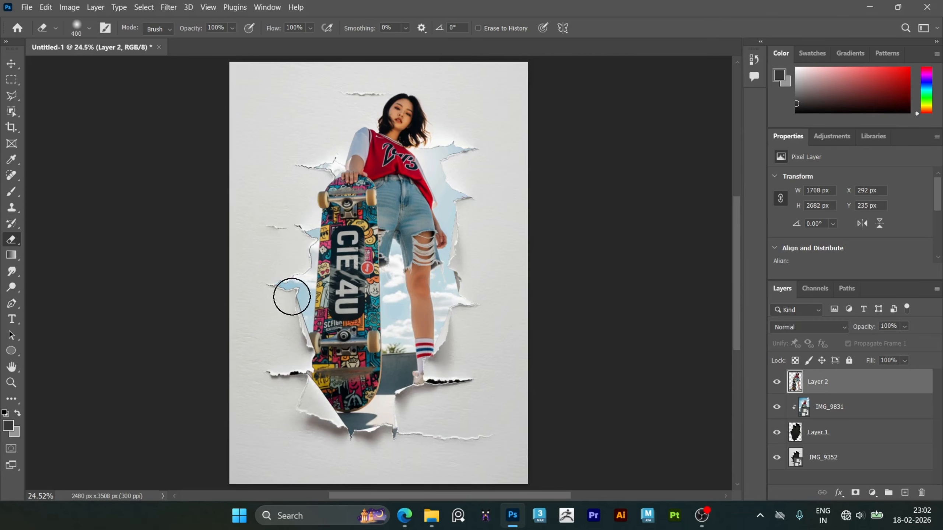
{"action": "mouse_move", "coordinate": [362, 388]}
{"action": "left_mouse_down"}
{"action": "mouse_move", "coordinate": [372, 444]}
{"action": "mouse_move", "coordinate": [391, 421]}
{"action": "mouse_move", "coordinate": [379, 424]}
{"action": "left_mouse_up"}
Inspect the erased cutout and the clipped photo separately by temporarily hiding IMG_9831 and Layer 2 in turn.
{"action": "left_click", "coordinate": [776, 407]}
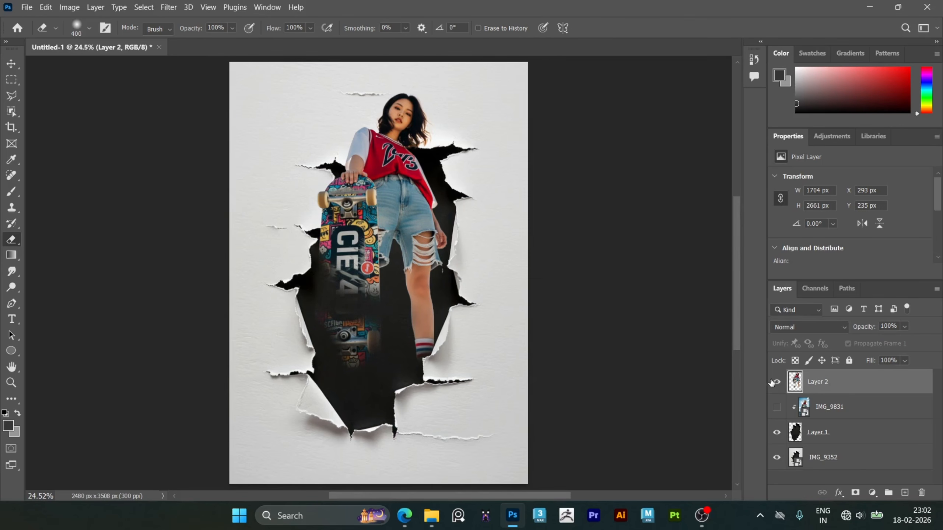
{"action": "left_click", "coordinate": [776, 407]}
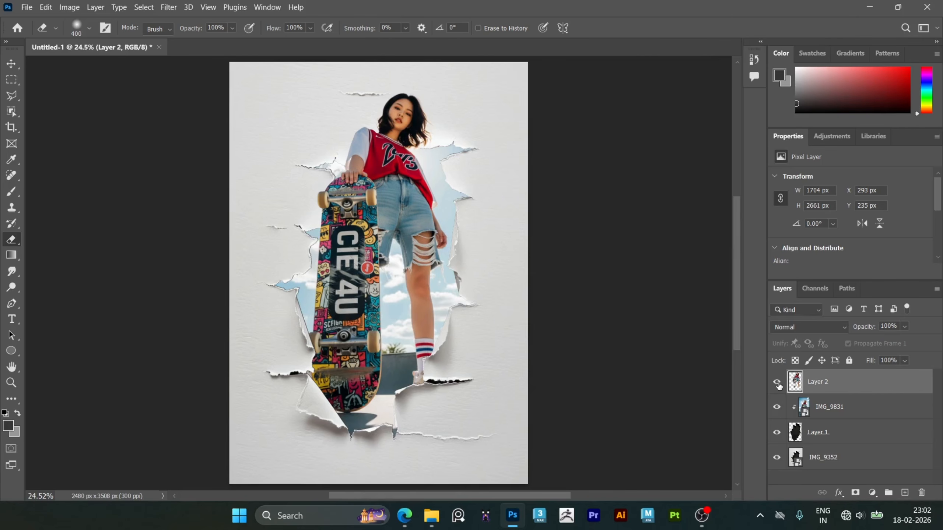
{"action": "left_click", "coordinate": [829, 409]}
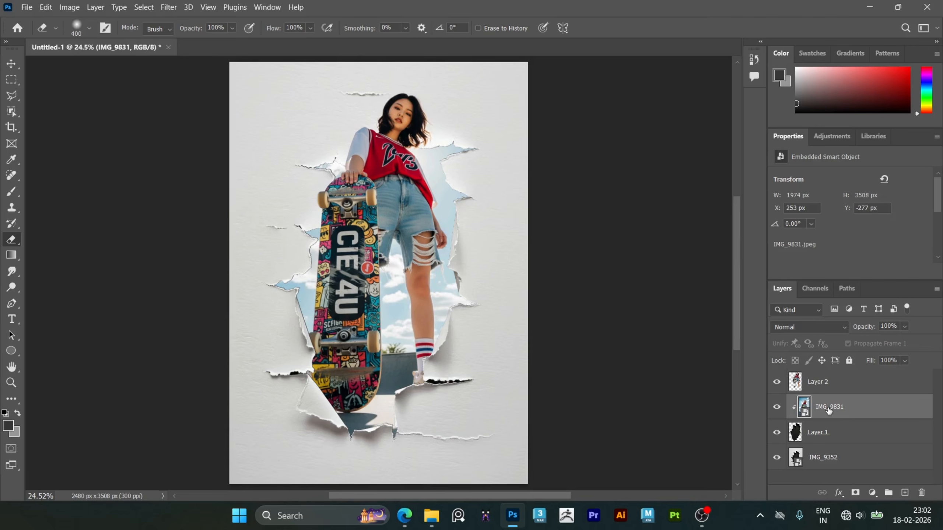
{"action": "left_click", "coordinate": [776, 382]}
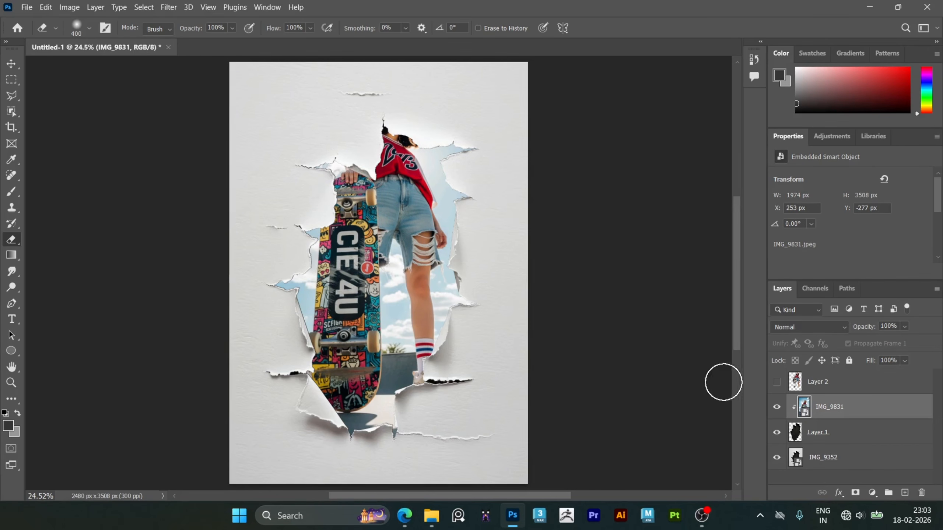
{"action": "left_click", "coordinate": [777, 382]}
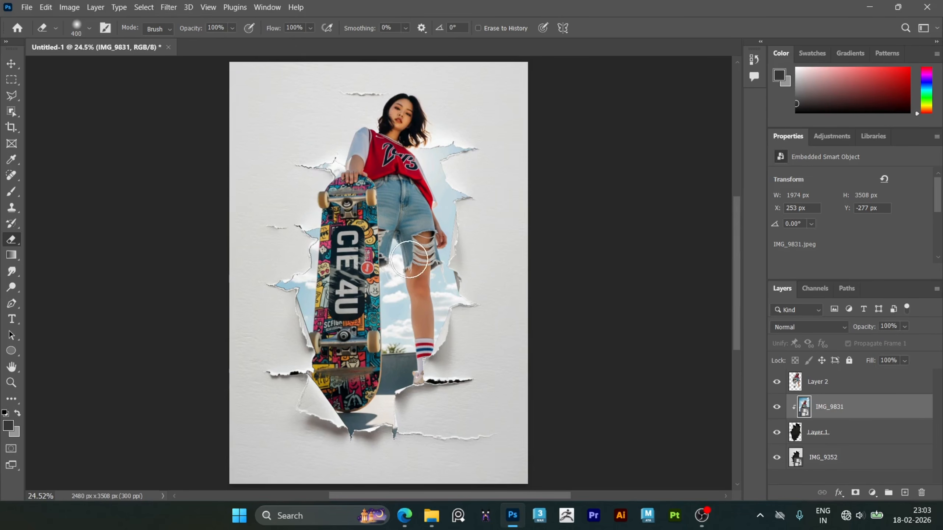
{"action": "left_click", "coordinate": [448, 161]}
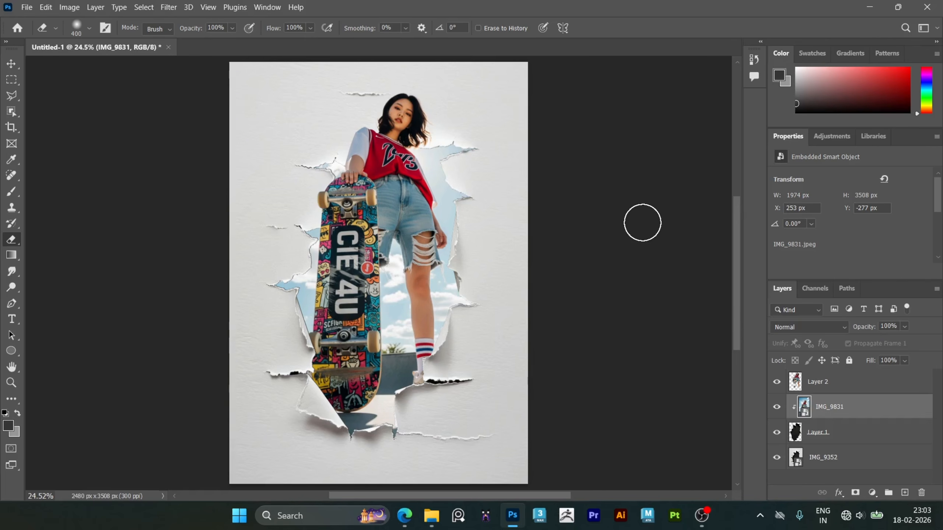